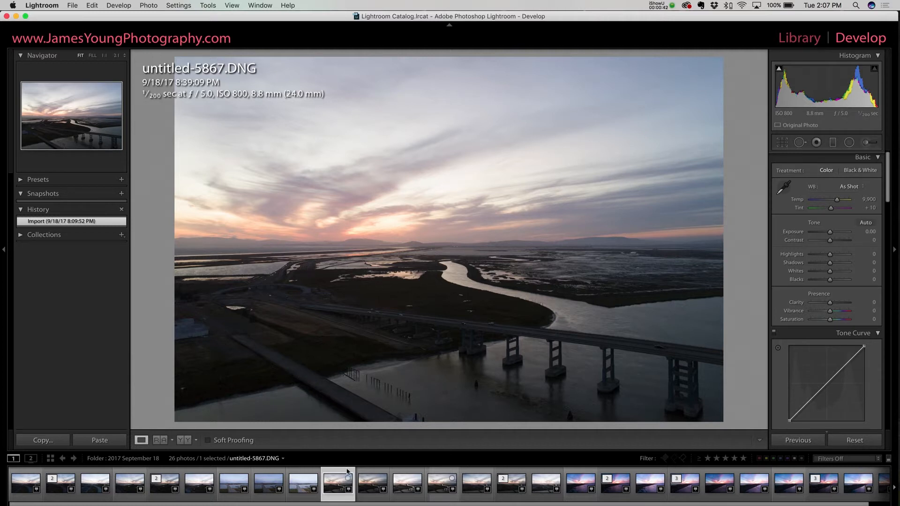
- Auto-stack the folder's photos by capture time with 0:00:01 between stacks
key("Right")
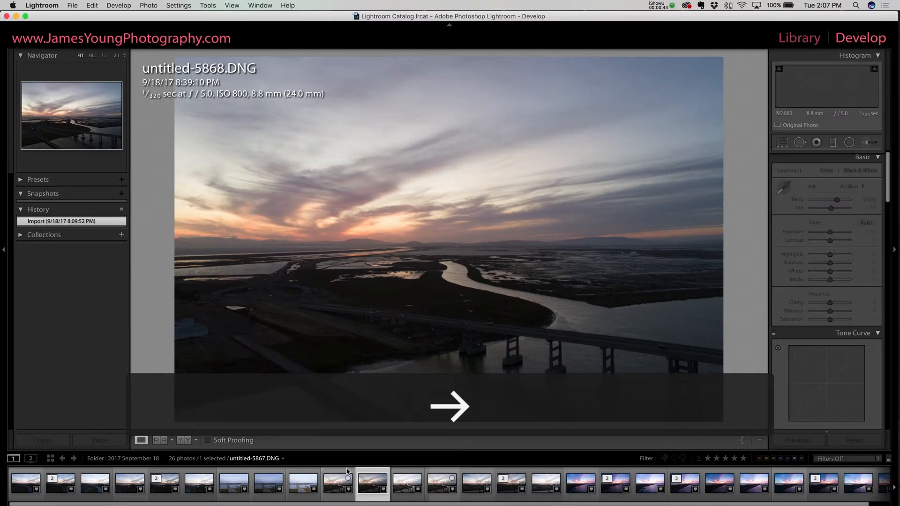
key("Right")
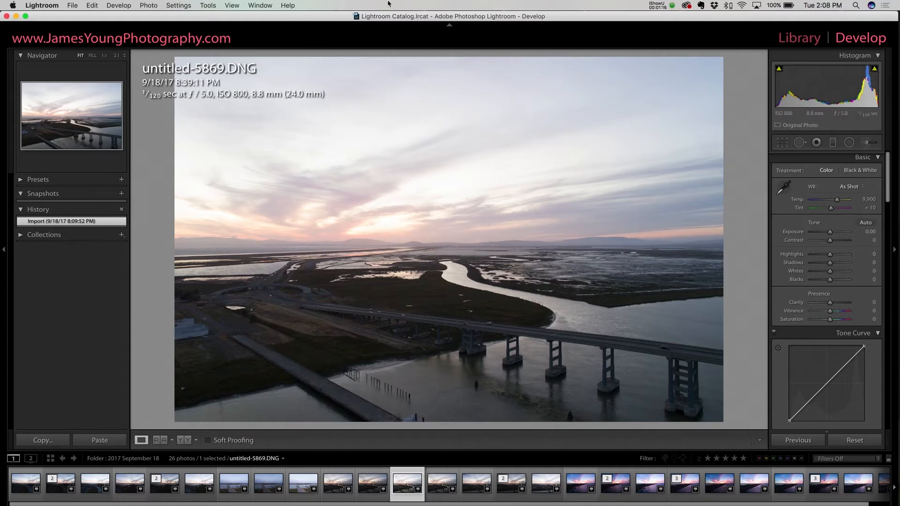
left_click(812, 44)
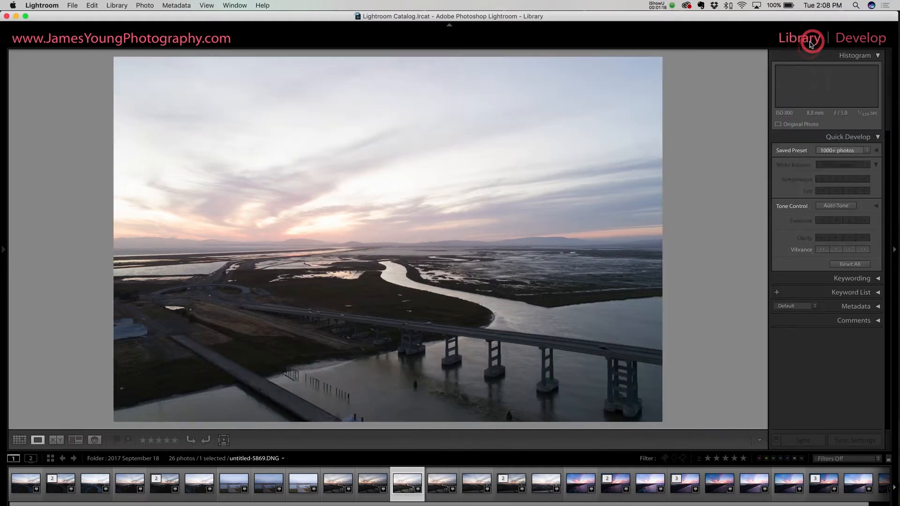
left_click(146, 5)
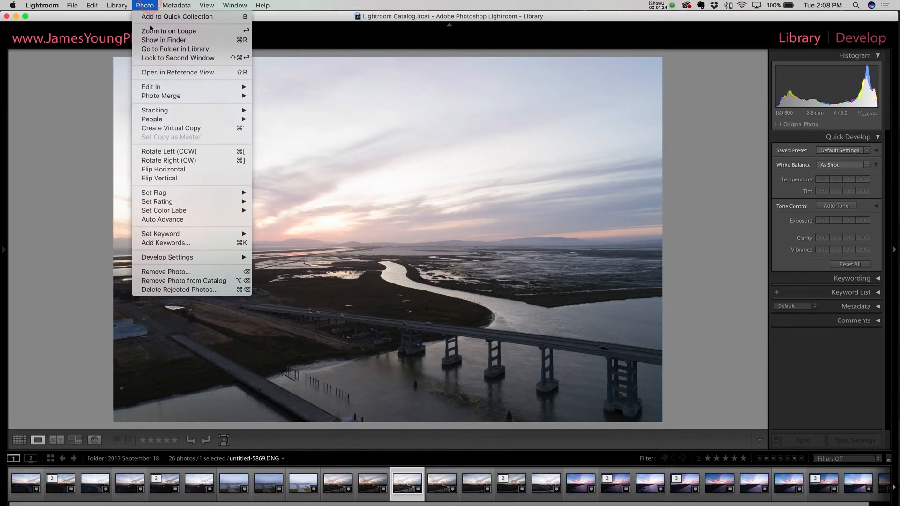
mouse_move(163, 112)
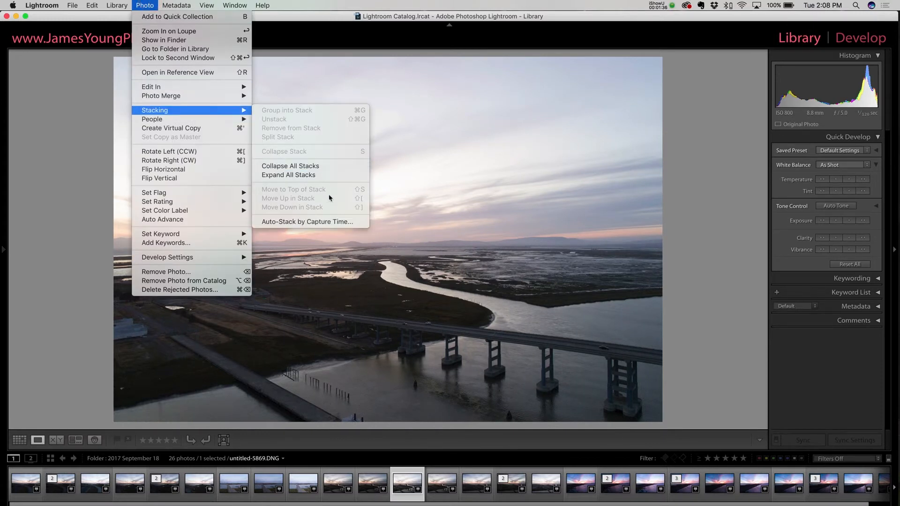
left_click(326, 224)
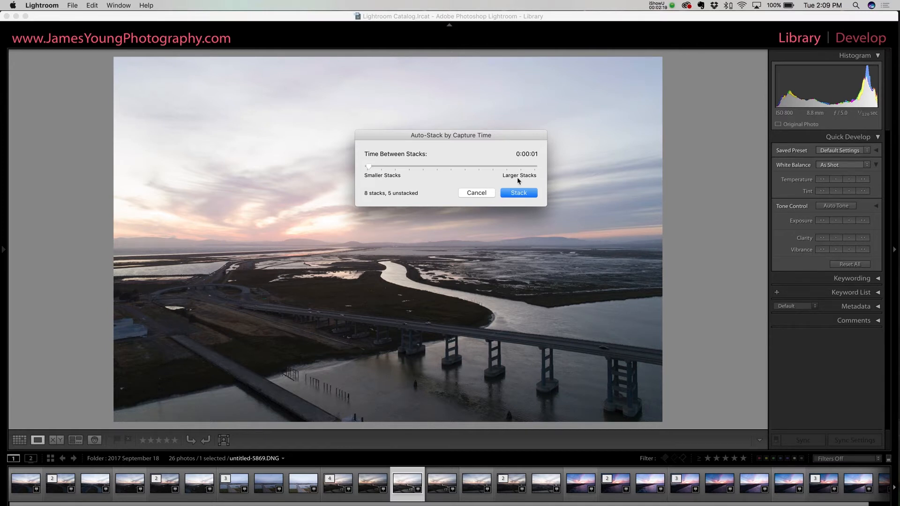
left_click(516, 193)
- Select untitled-5867.DNG and collapse all stacks in the folder
left_click(338, 496)
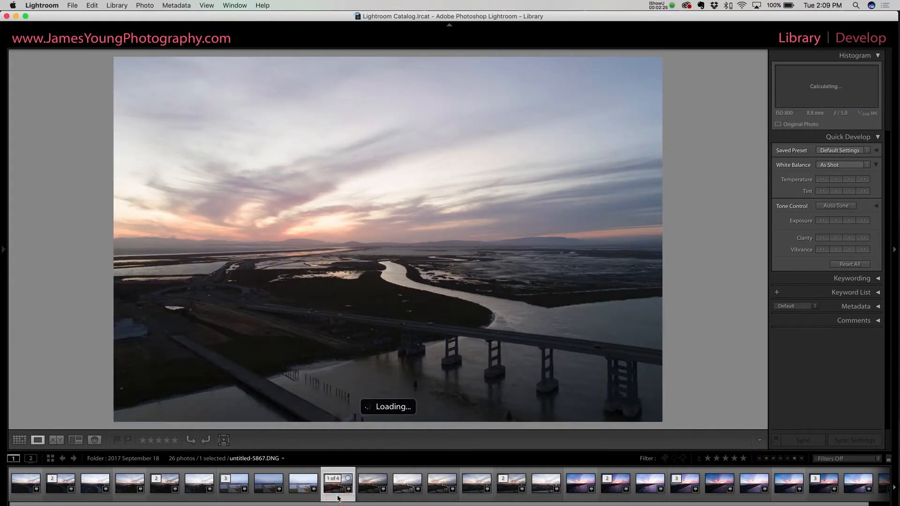
left_click(147, 6)
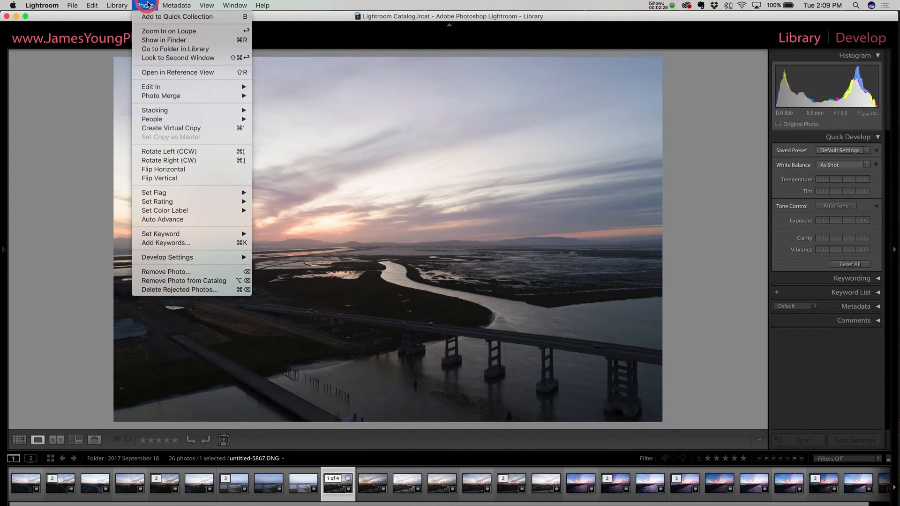
mouse_move(222, 114)
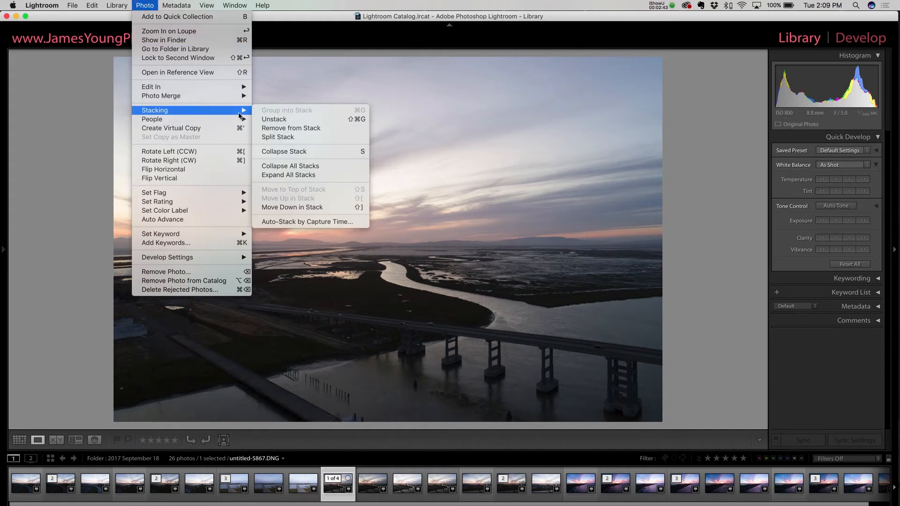
left_click(290, 167)
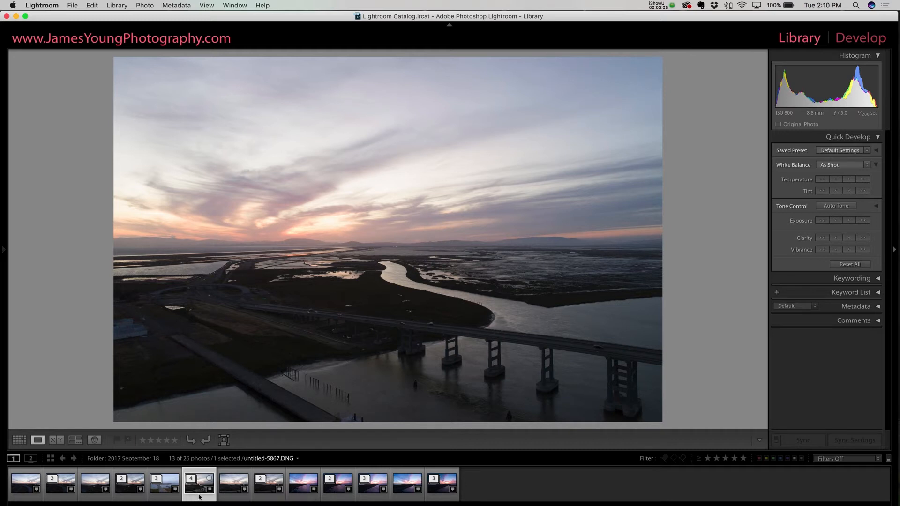
- Merge the untitled-5867.DNG stack to HDR with Auto Tone disabled, and open the source photo in the Develop module
left_click(136, 5)
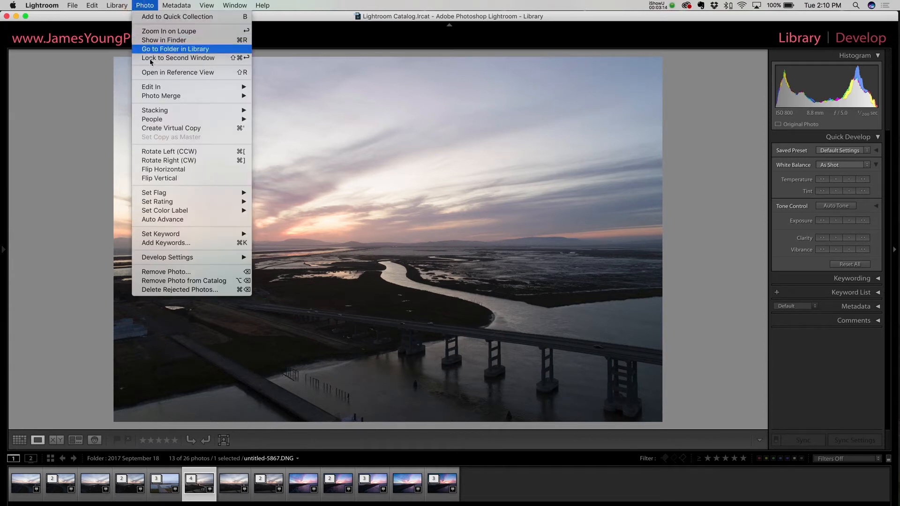
mouse_move(162, 97)
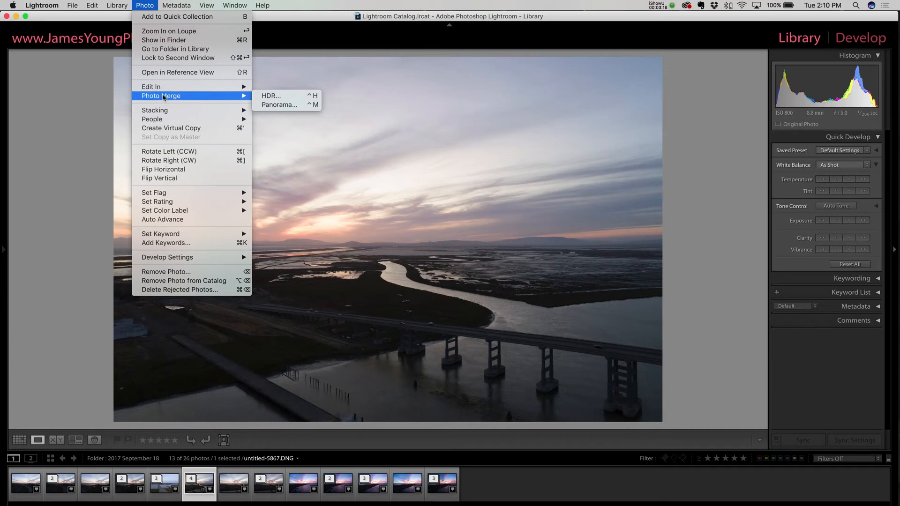
left_click(281, 96)
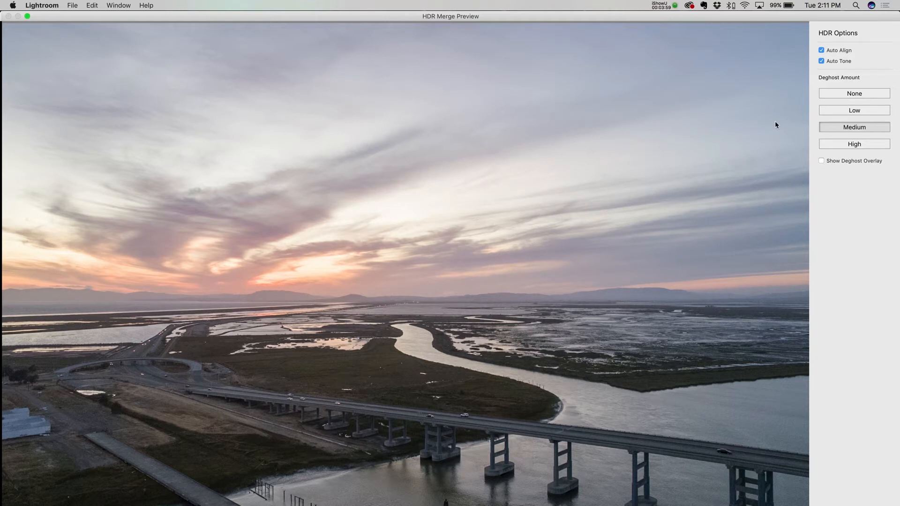
left_click(829, 63)
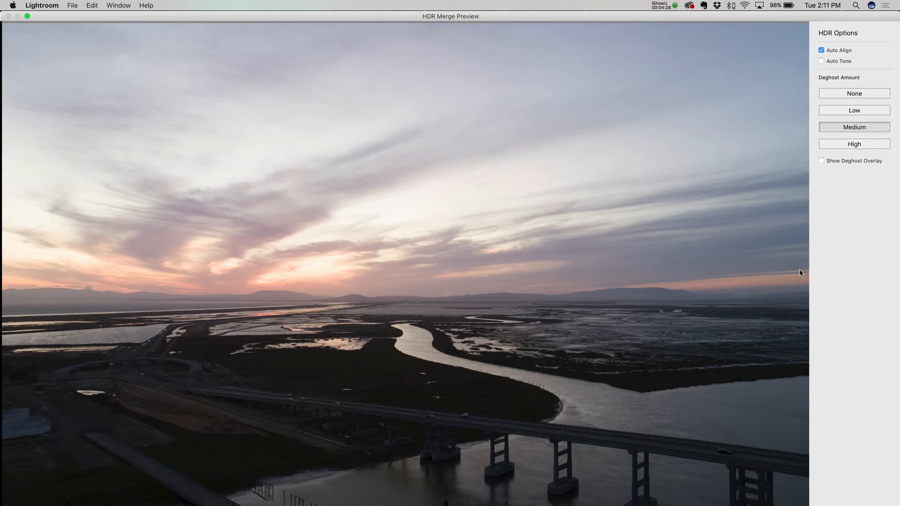
key("Return")
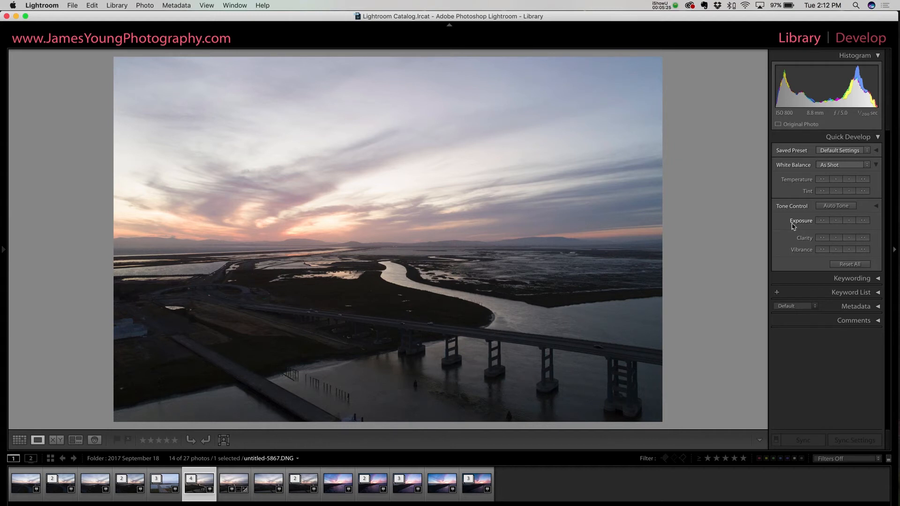
left_click(849, 45)
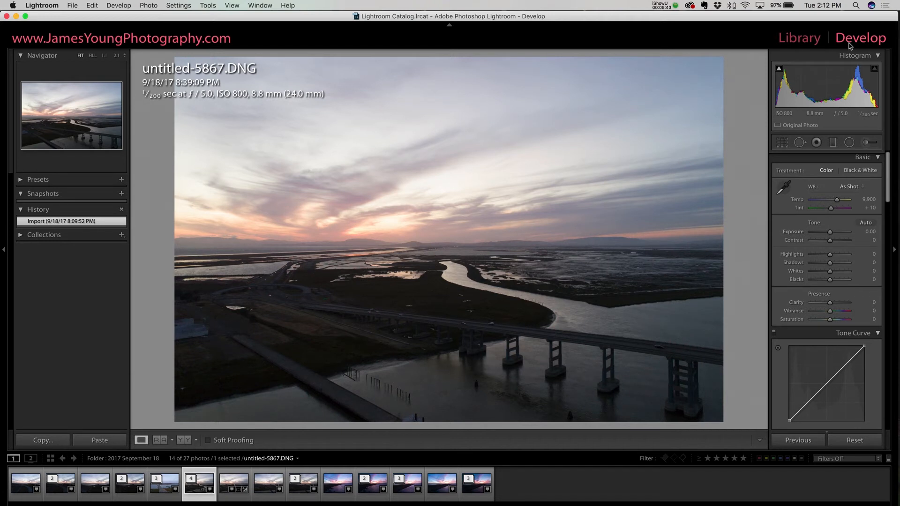
- Try Highlights -100, Shadows +100, Whites -100, Blacks -37 and Contrast +34 on untitled-5867.DNG, and reset its settings
left_click(829, 255)
left_click_drag(828, 256, 796, 253)
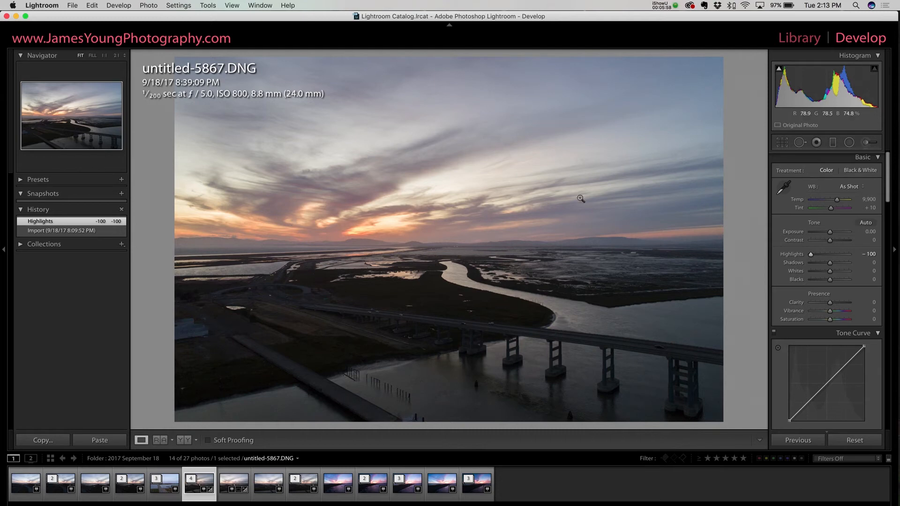
left_click_drag(830, 264, 864, 258)
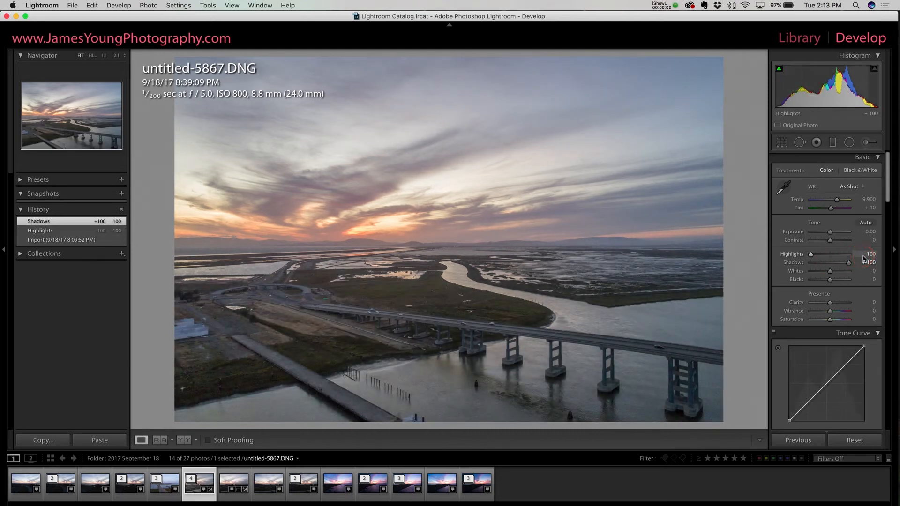
left_click(548, 335)
left_click(366, 277)
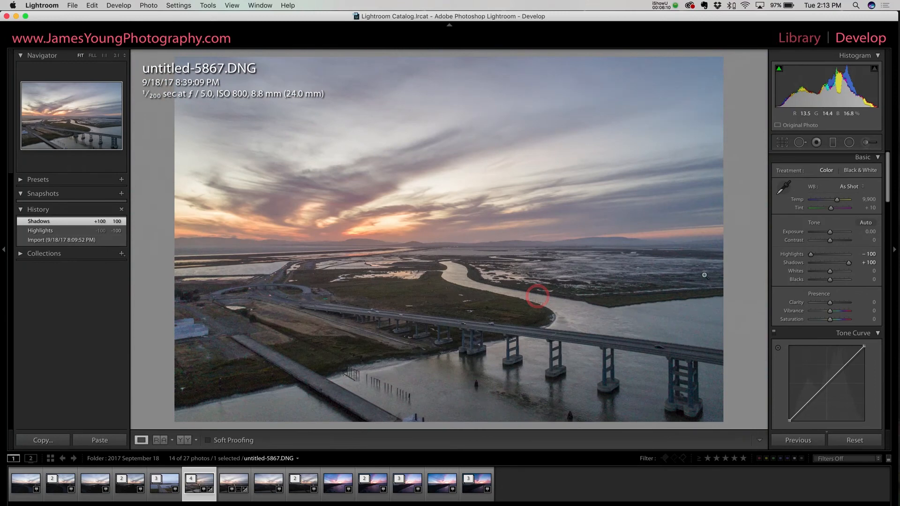
left_click_drag(830, 271, 766, 278)
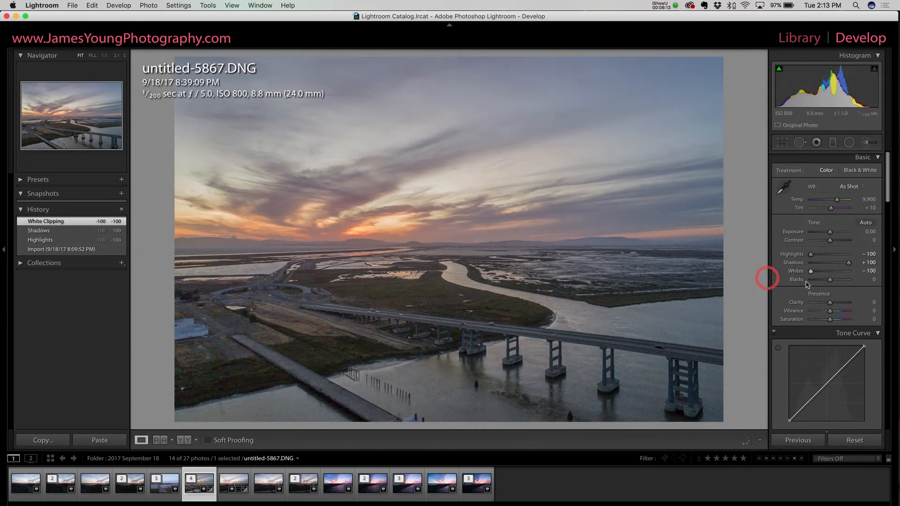
left_click_drag(828, 280, 823, 285)
left_click_drag(829, 240, 837, 245)
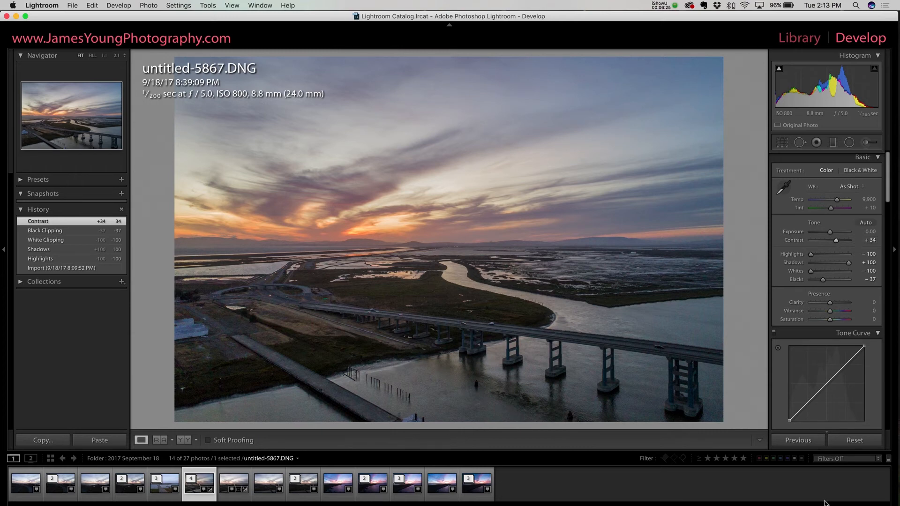
left_click(855, 442)
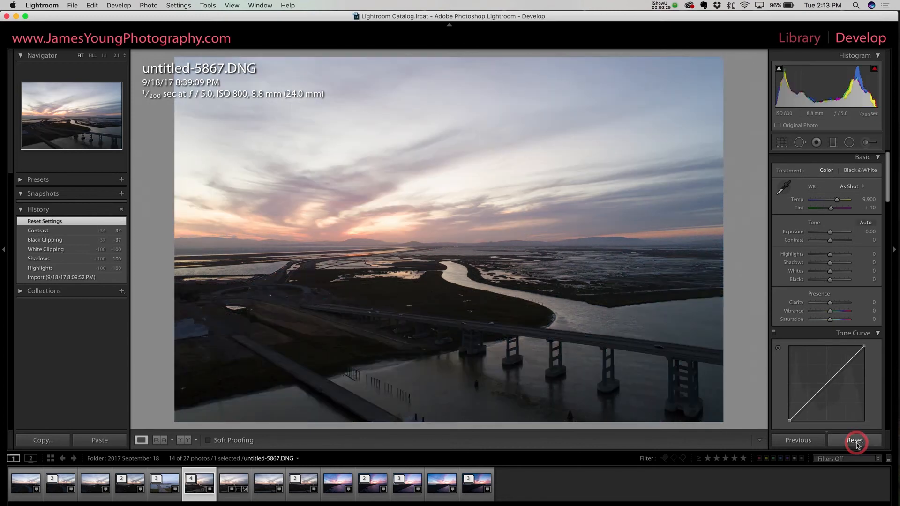
- Set the photo's point curve to Medium Contrast
scroll(865, 342, "down", 4)
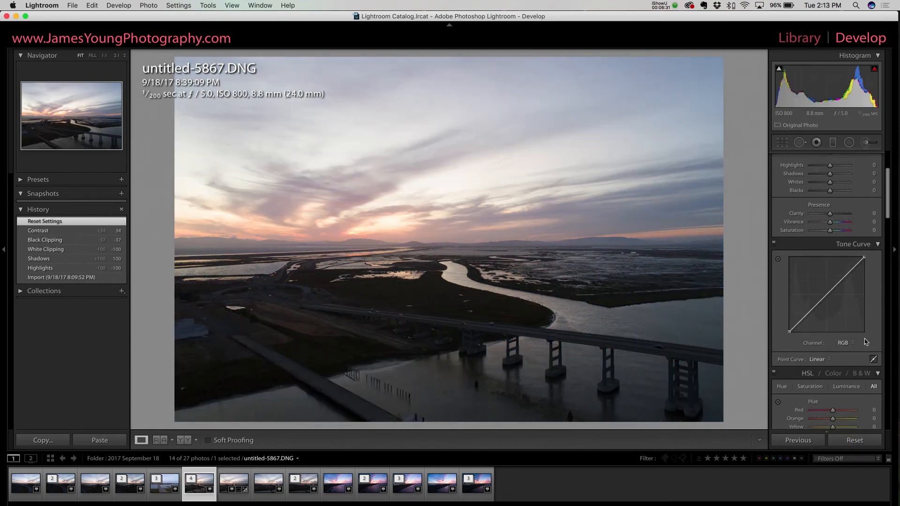
left_click(825, 359)
left_click(825, 366)
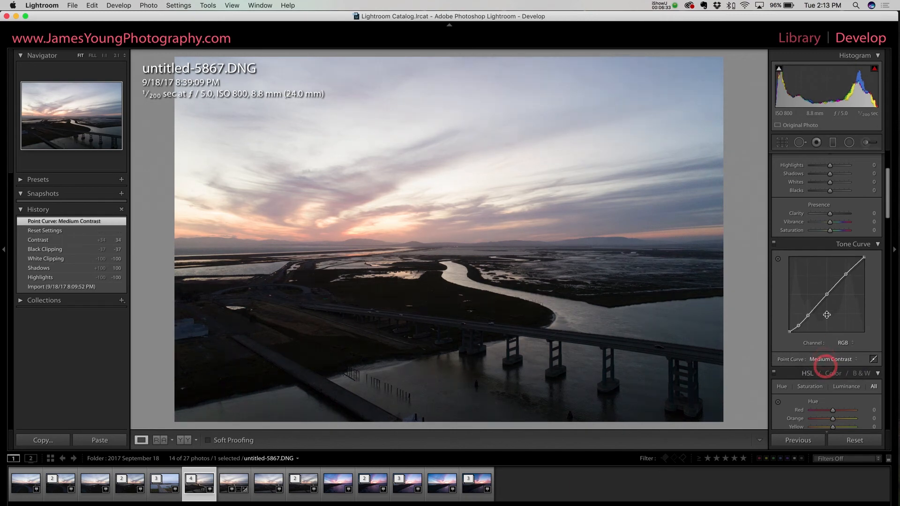
- Adjust the photo's basic settings to Shadows +58, Highlights -71, Contrast +18, Temp 12,068 and Vibrance +12
scroll(826, 338, "up", 4)
left_click(841, 263)
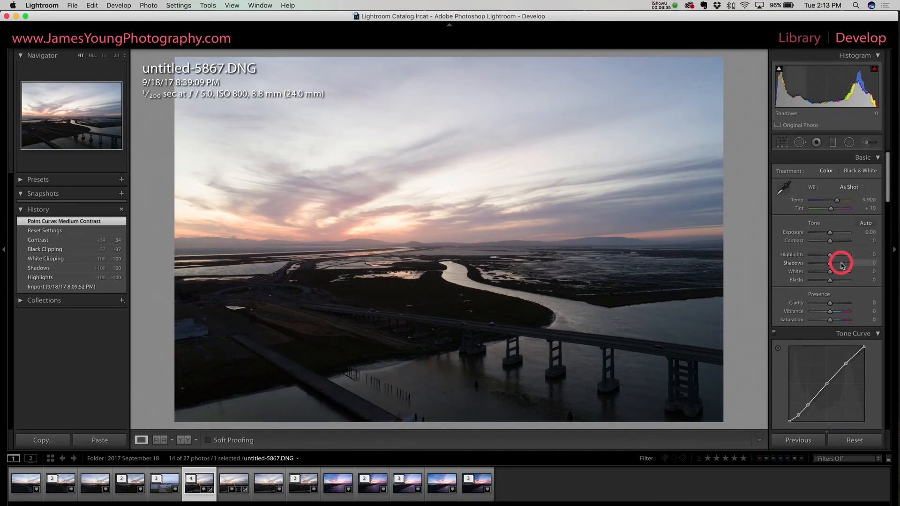
left_click_drag(820, 256, 833, 241)
left_click_drag(837, 200, 839, 201)
scroll(834, 243, "down", 1)
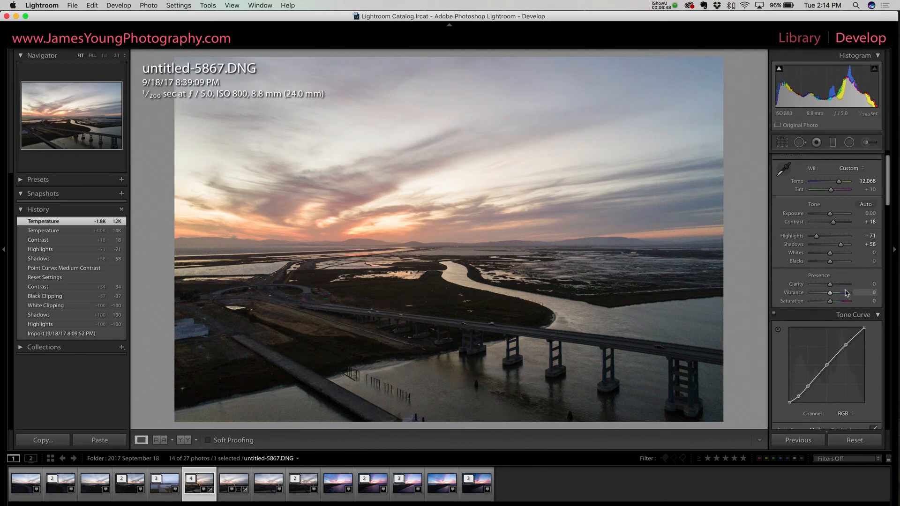
left_click_drag(830, 294, 832, 295)
- Reduce the photo's colour saturation to -59 for green, -28 for yellow and -33 for aqua
scroll(815, 296, "down", 10)
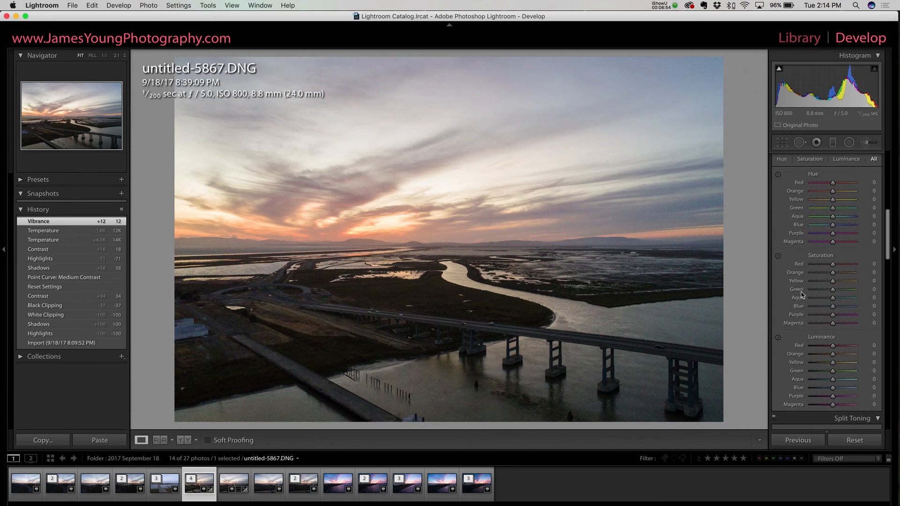
scroll(803, 300, "up", 3)
left_click(820, 304)
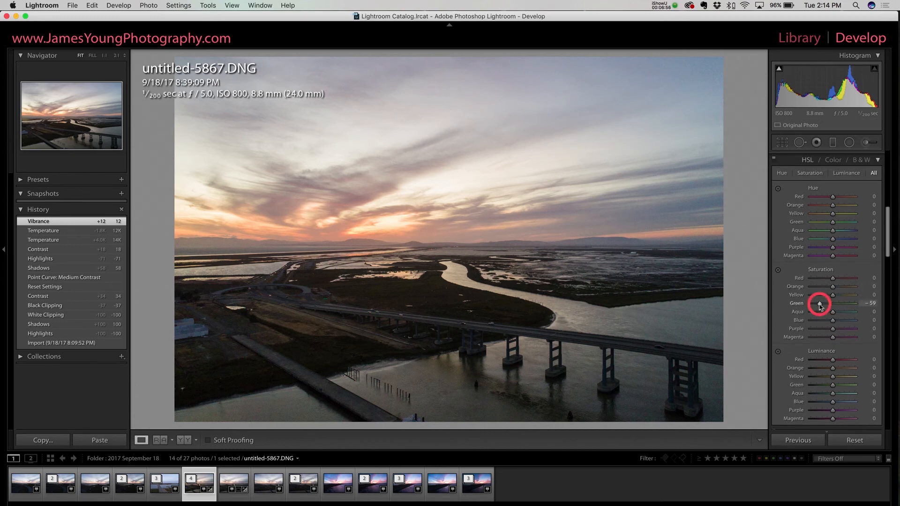
left_click(823, 296)
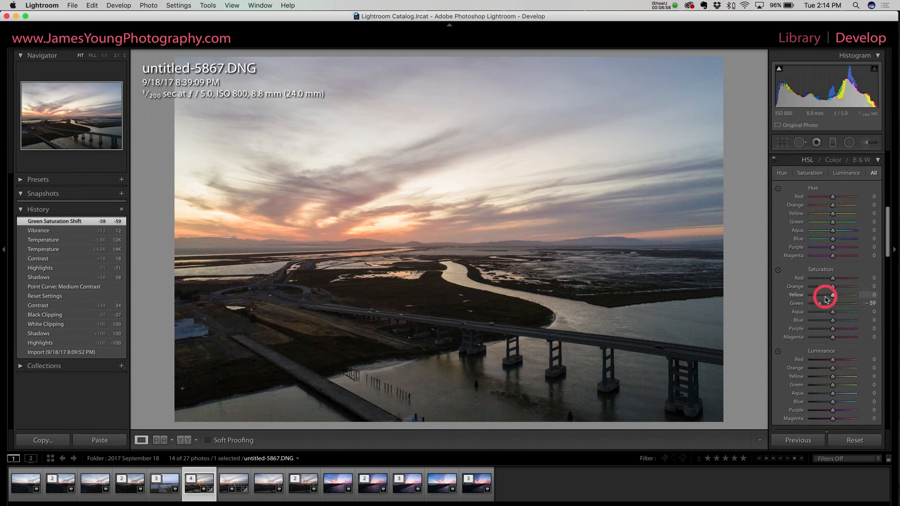
left_click(825, 312)
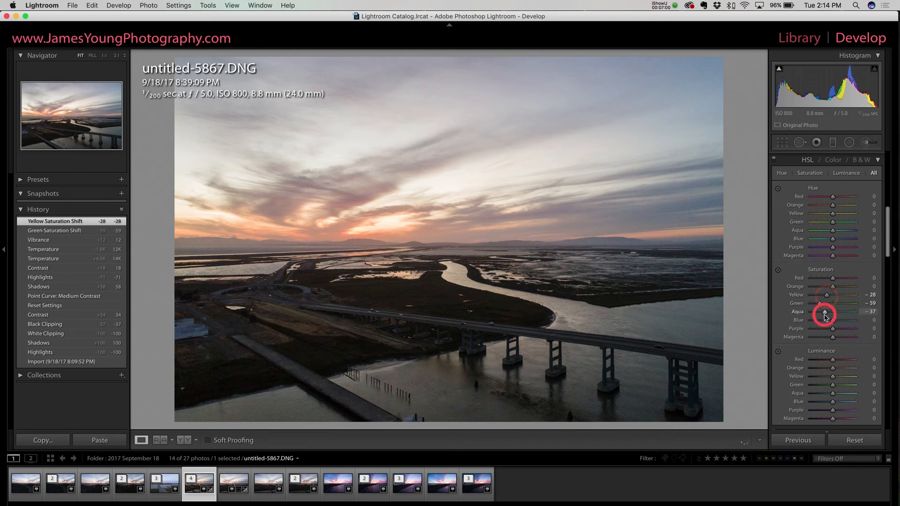
left_click(825, 313)
scroll(804, 281, "down", 3)
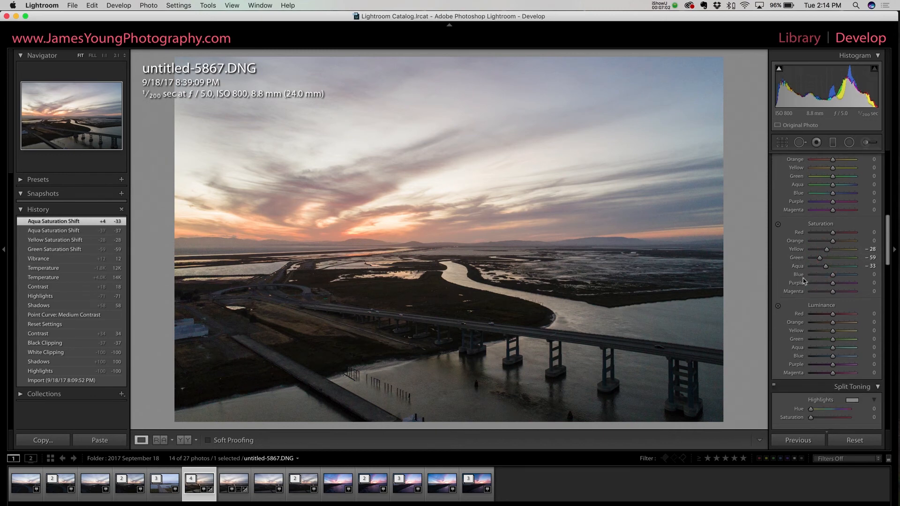
scroll(804, 282, "up", 10)
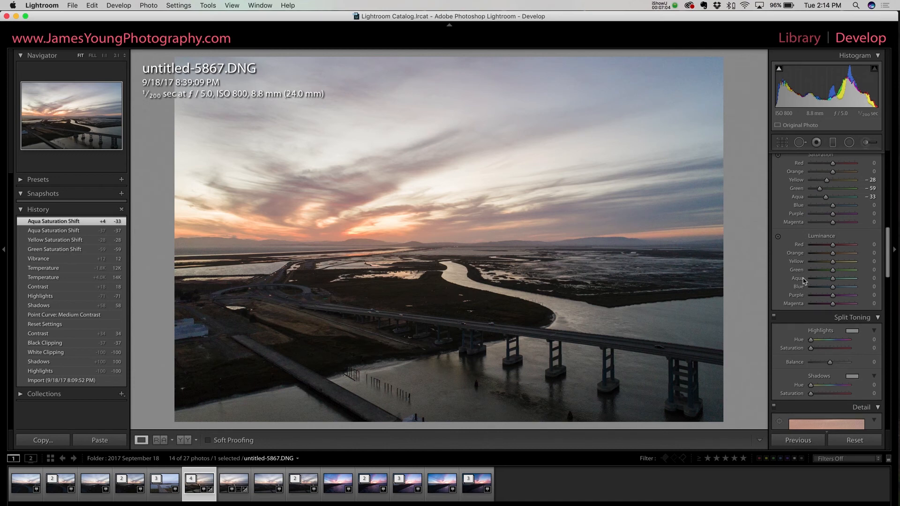
scroll(803, 280, "up", 2)
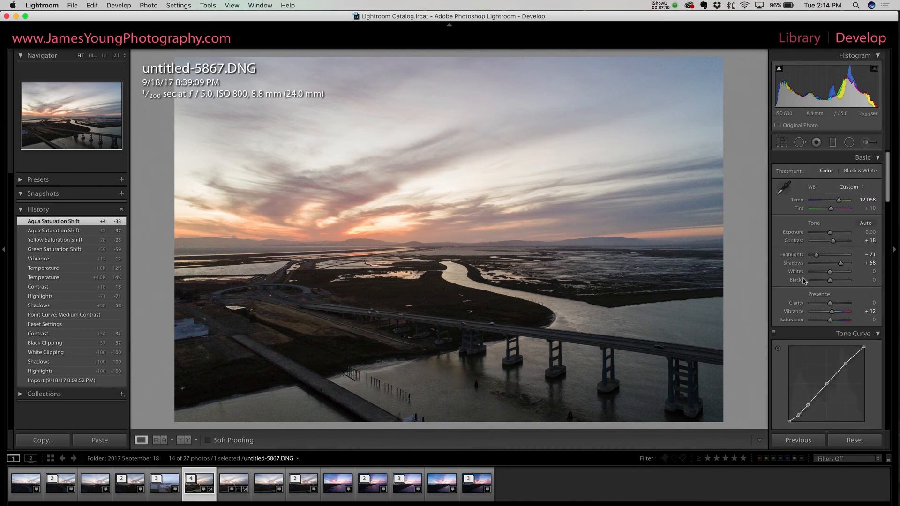